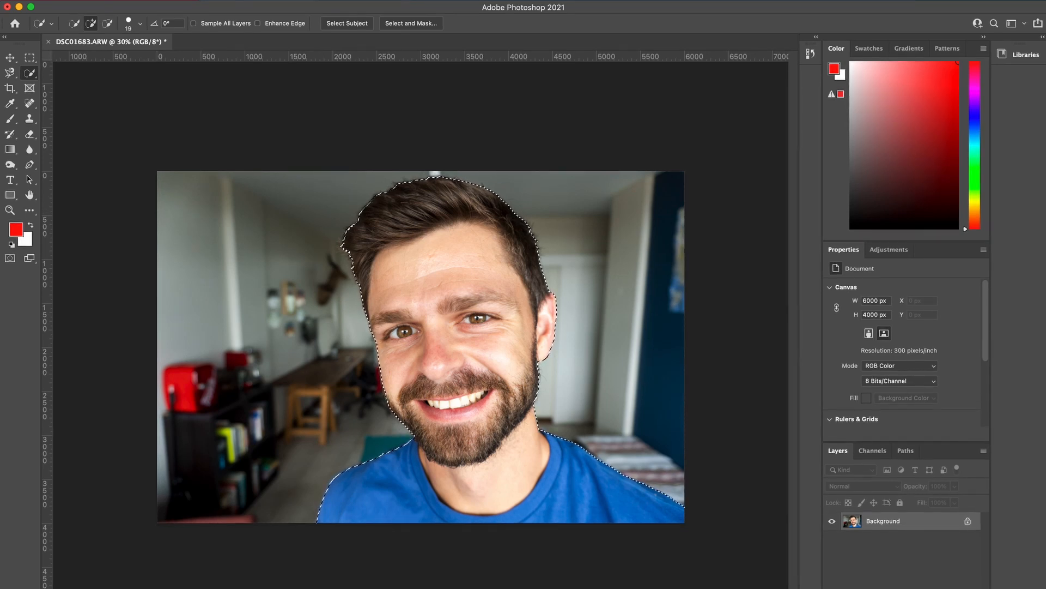
# Examine the selection outline around the man's hair, ear, beard and shoulders at 100% zoom.
pyautogui.press('super+1')
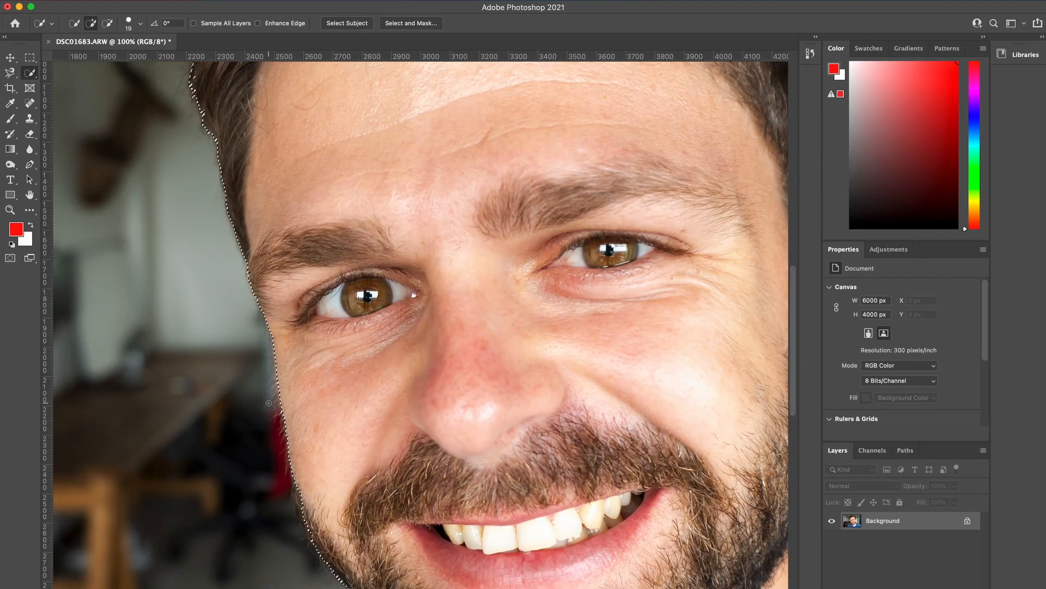
pyautogui.scroll(10, 158, 324)
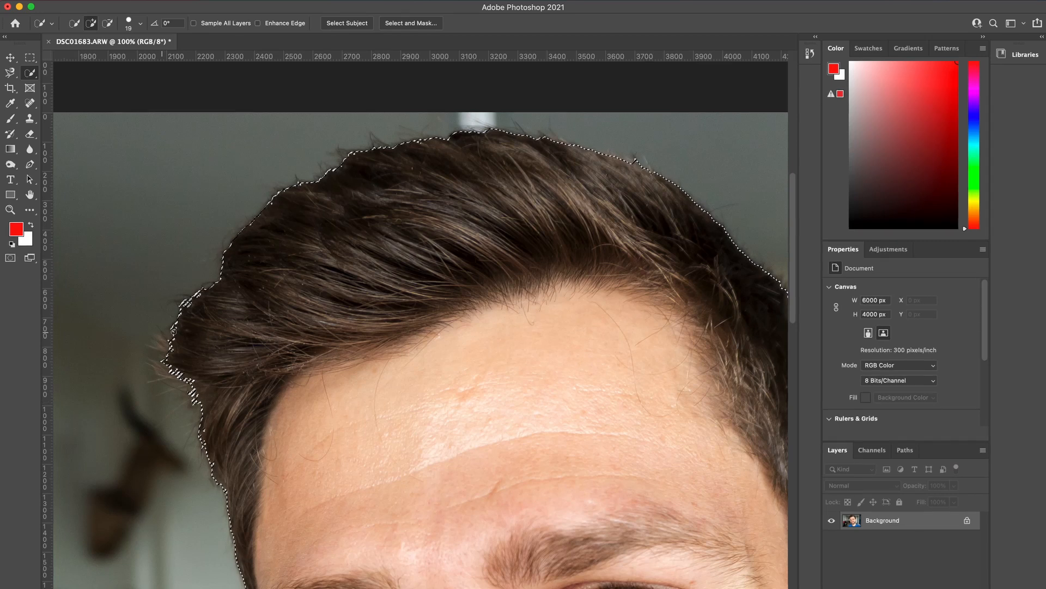
pyautogui.hscroll(20, 515, 228)
pyautogui.scroll(-7, 515, 228)
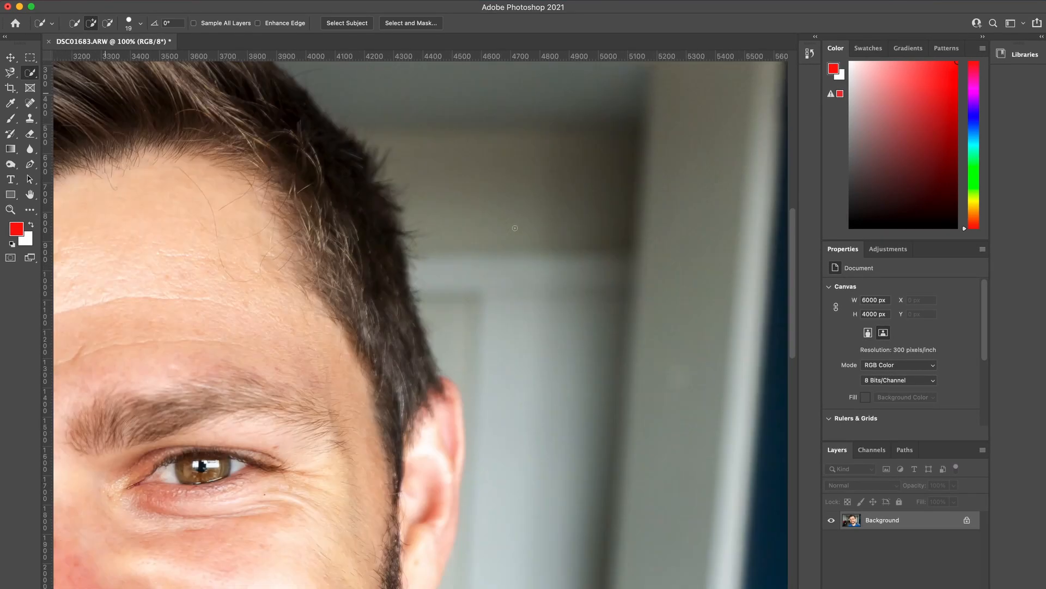
pyautogui.scroll(-10, 137, 446)
pyautogui.hscroll(-2, 136, 447)
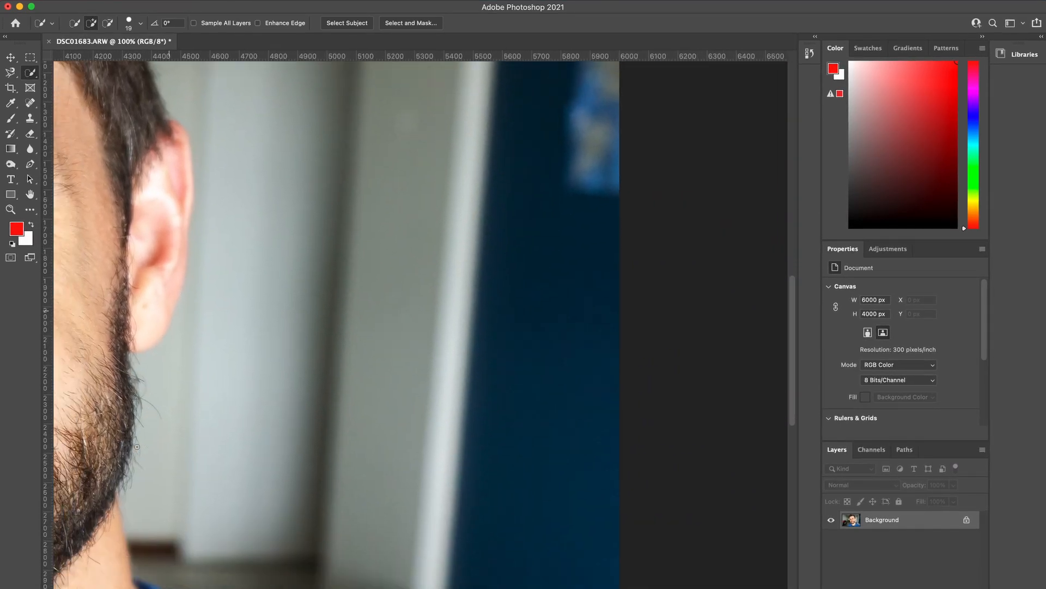
pyautogui.scroll(-10, 453, 514)
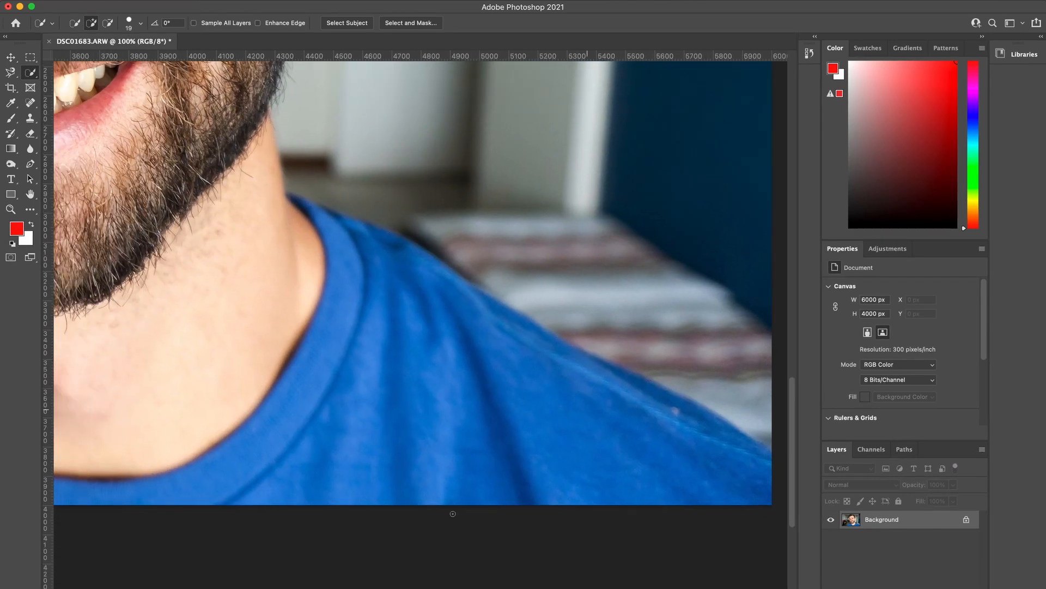
pyautogui.hscroll(-20, 452, 514)
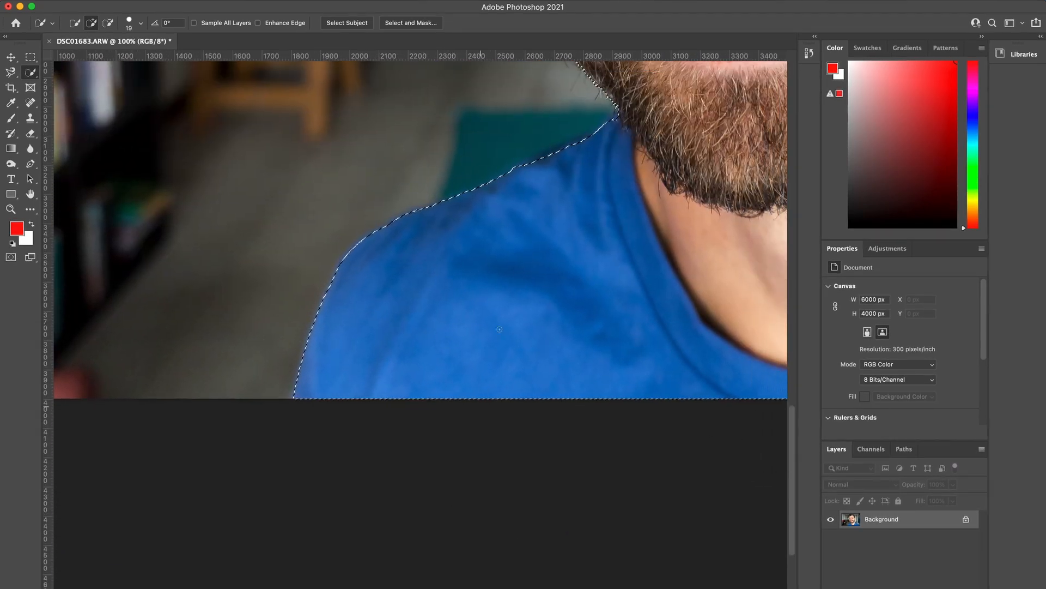
pyautogui.scroll(6, 589, 300)
pyautogui.hscroll(1, 589, 300)
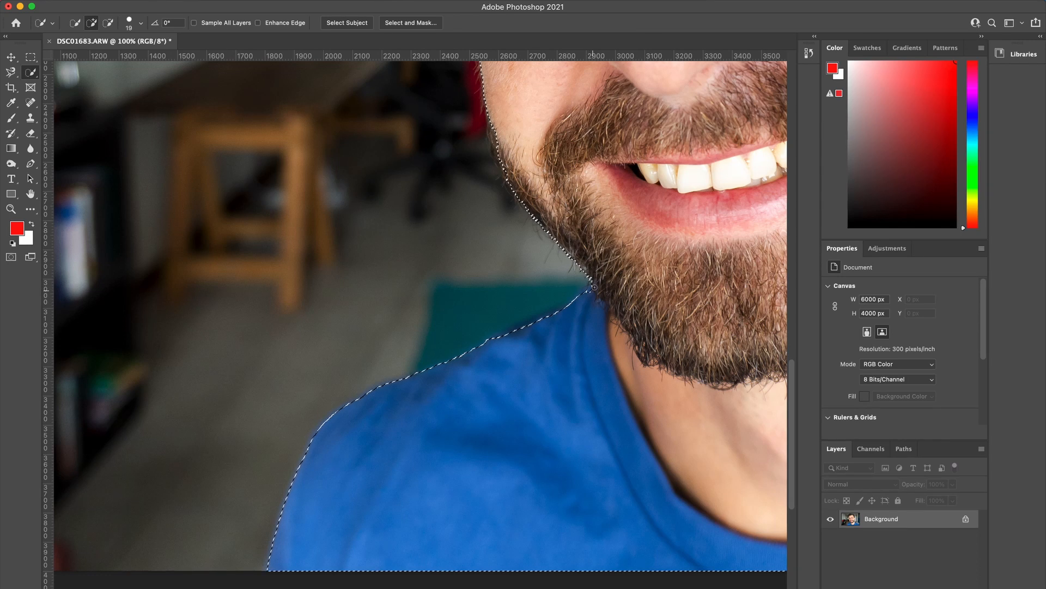
pyautogui.scroll(8, 577, 288)
pyautogui.hscroll(-4, 577, 287)
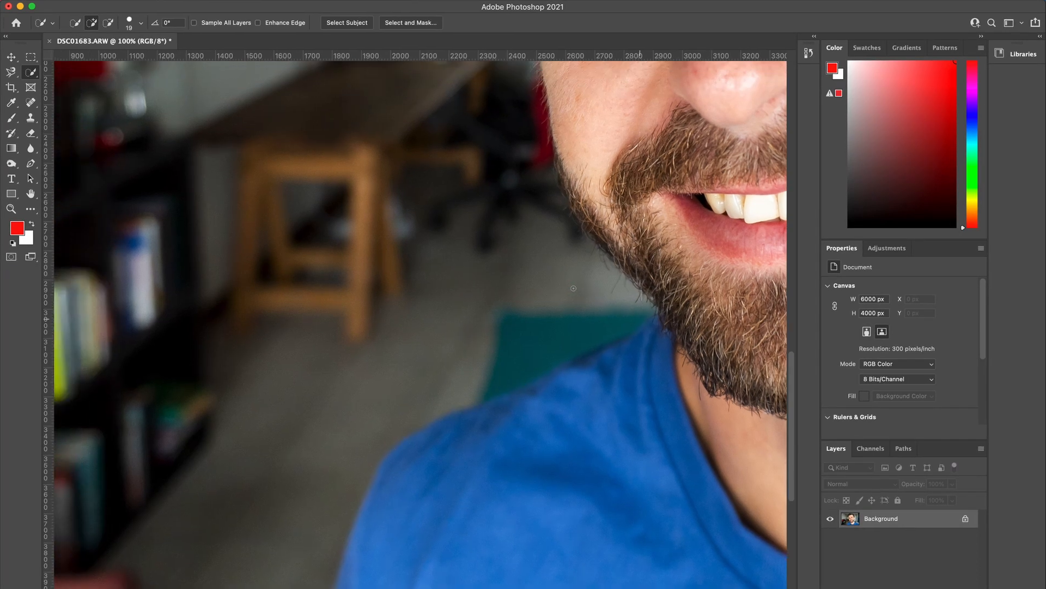
pyautogui.scroll(4, 574, 288)
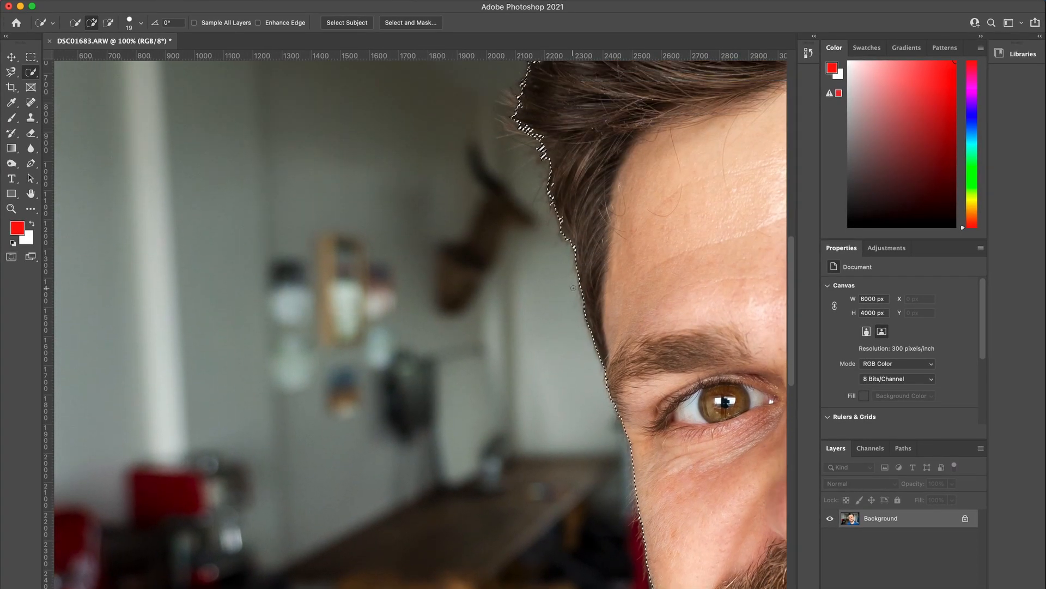
pyautogui.scroll(5, 615, 163)
pyautogui.hscroll(8, 621, 160)
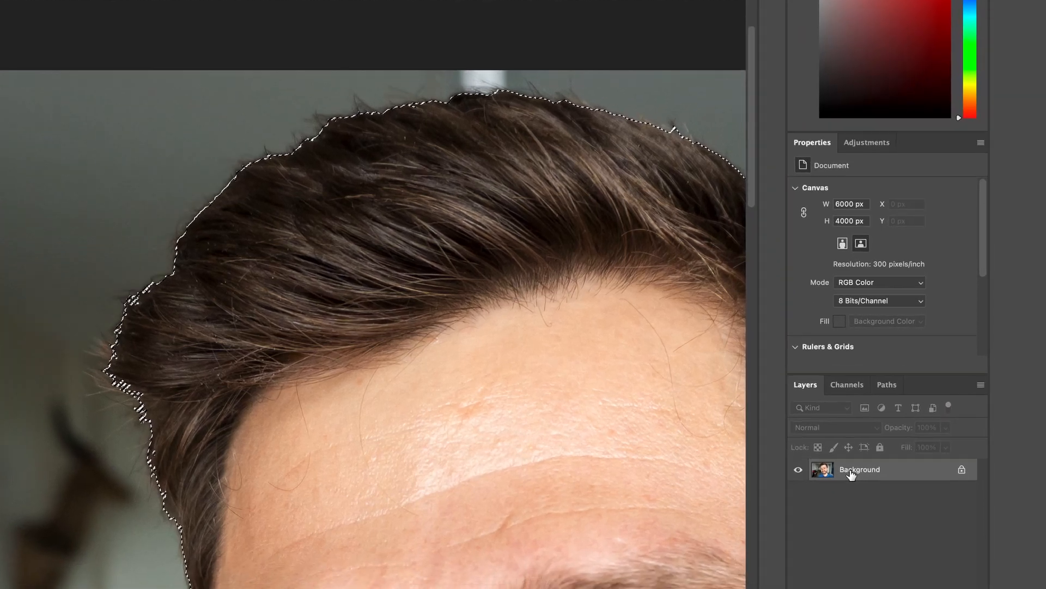
# Duplicate the Background layer as "Background copy" in the same document.
pyautogui.rightClick(874, 516)
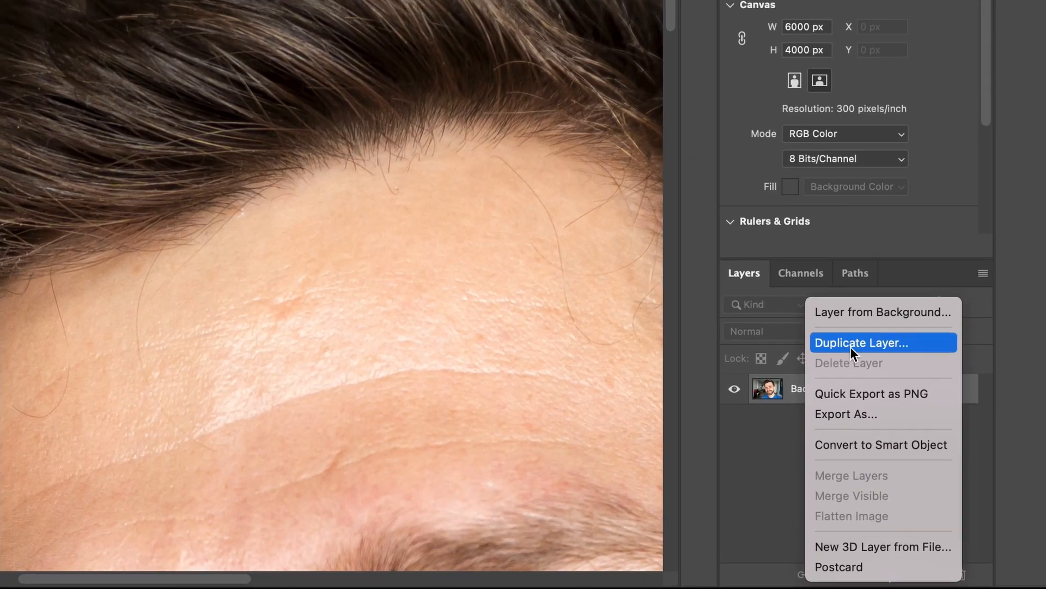
pyautogui.click(861, 329)
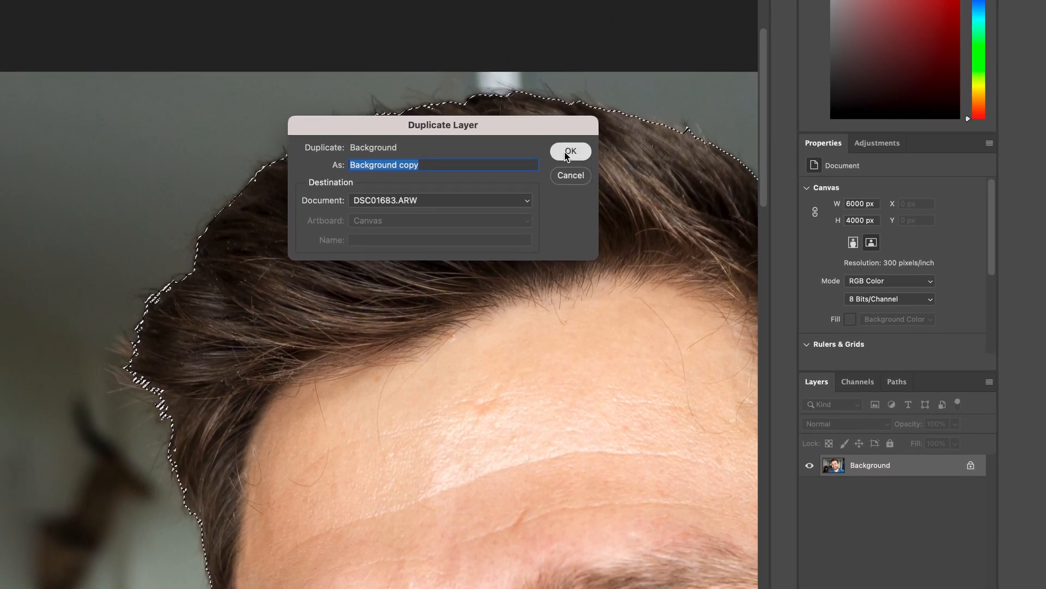
pyautogui.click(539, 112)
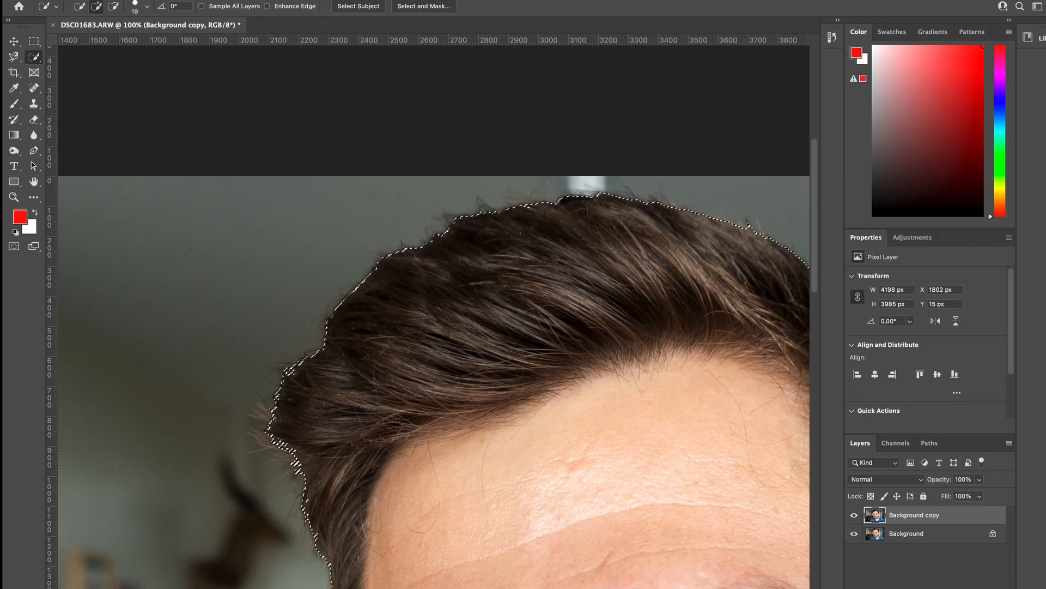
# Add a layer mask to Background copy from the active selection and hide the original Background layer.
pyautogui.hotkey('ctrl', '0')
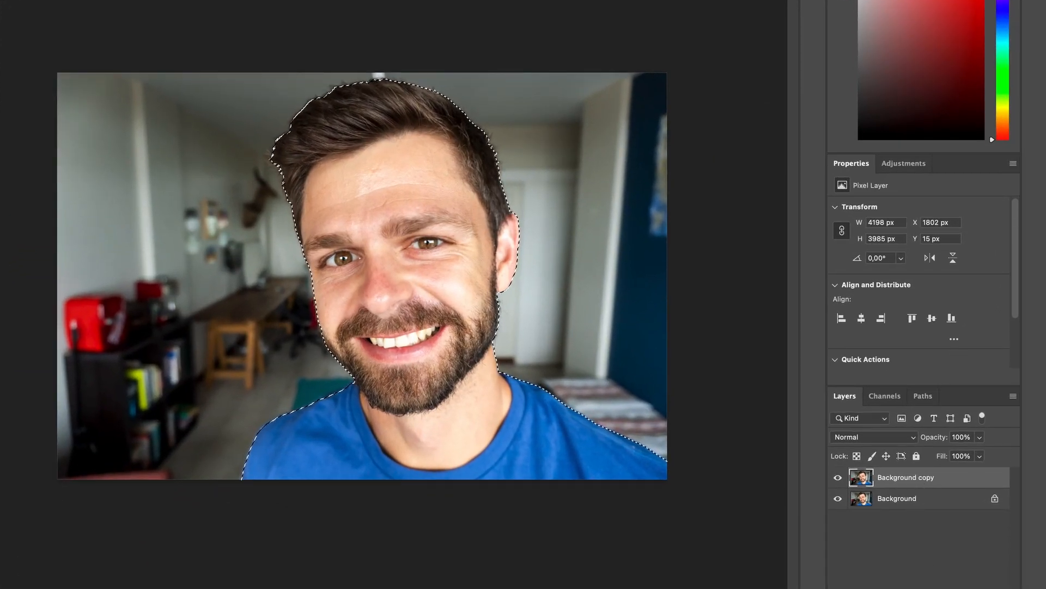
pyautogui.click(905, 588)
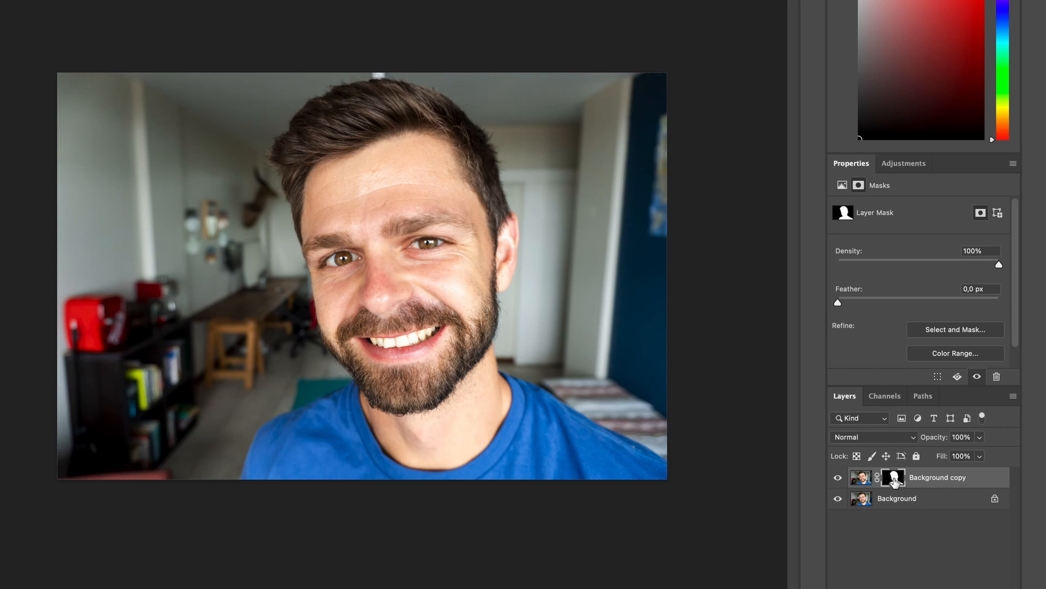
pyautogui.click(838, 499)
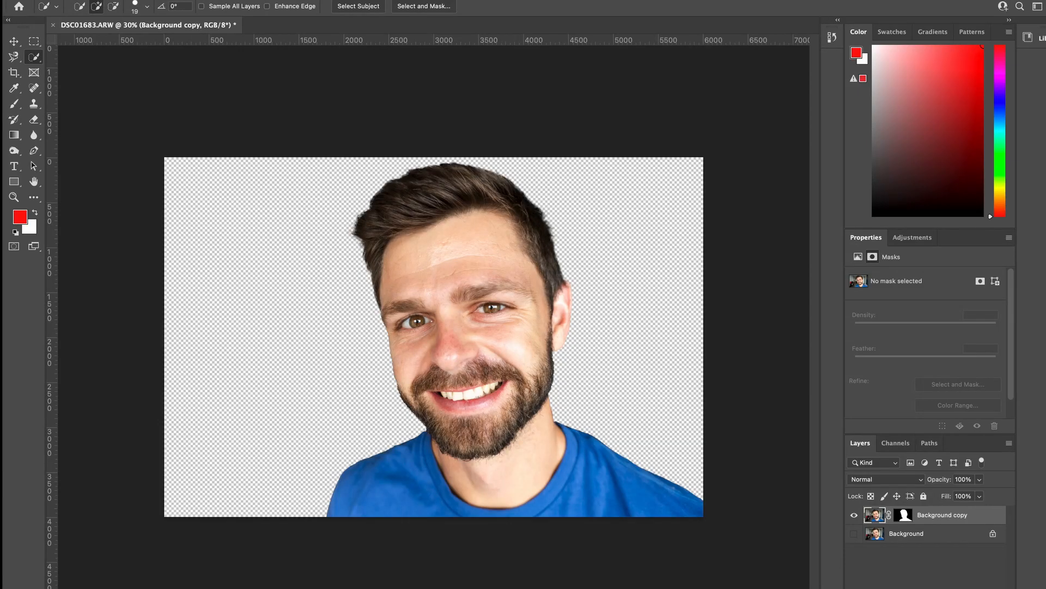
# Create a white Solid Color fill layer and place it directly beneath the Background copy layer.
pyautogui.click(943, 587)
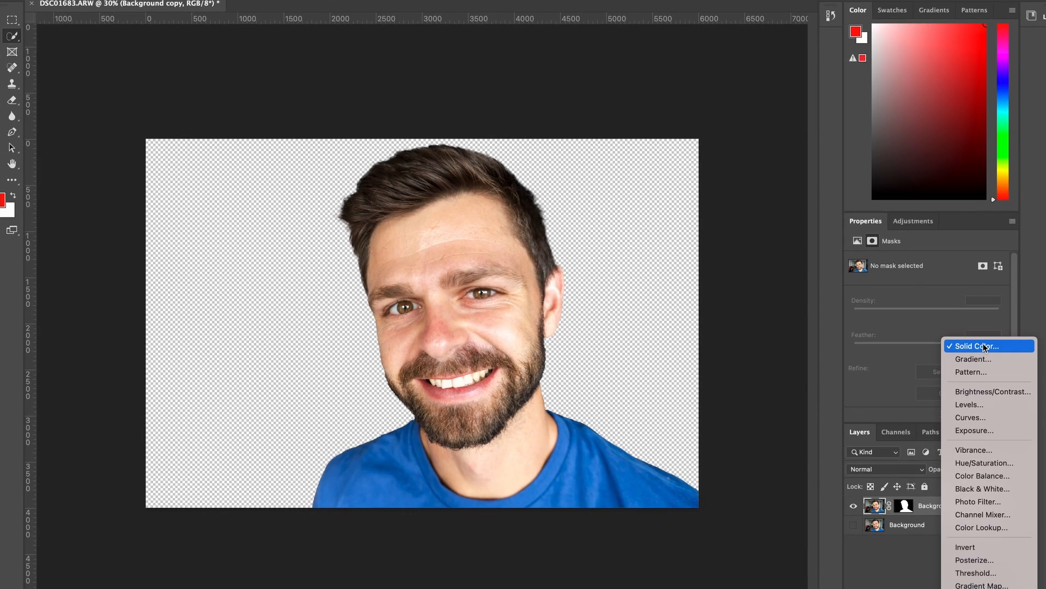
pyautogui.click(982, 359)
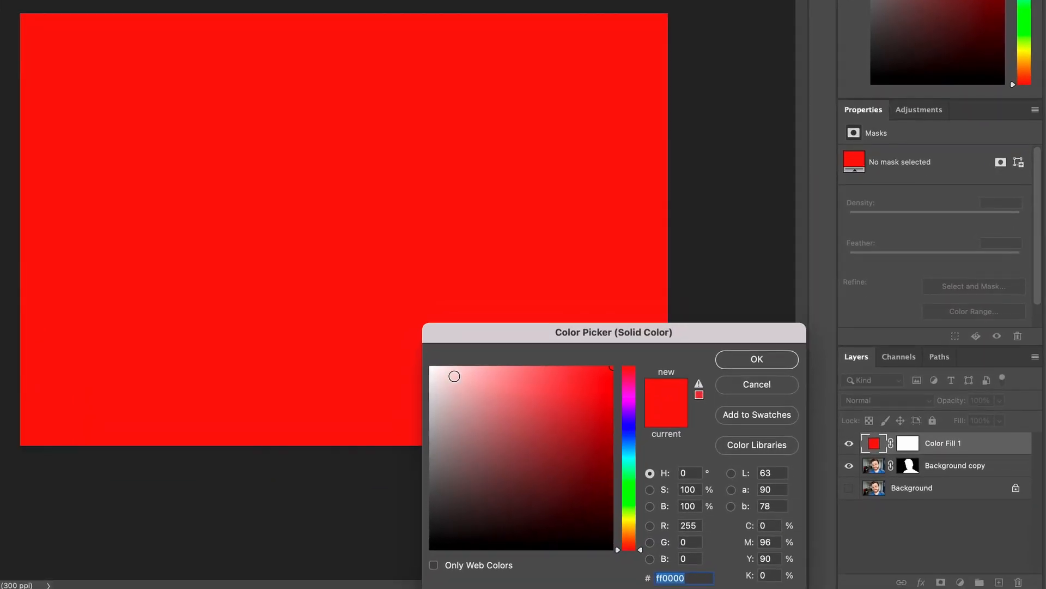
pyautogui.moveTo(482, 420); pyautogui.dragTo(463, 409)
pyautogui.click(757, 360)
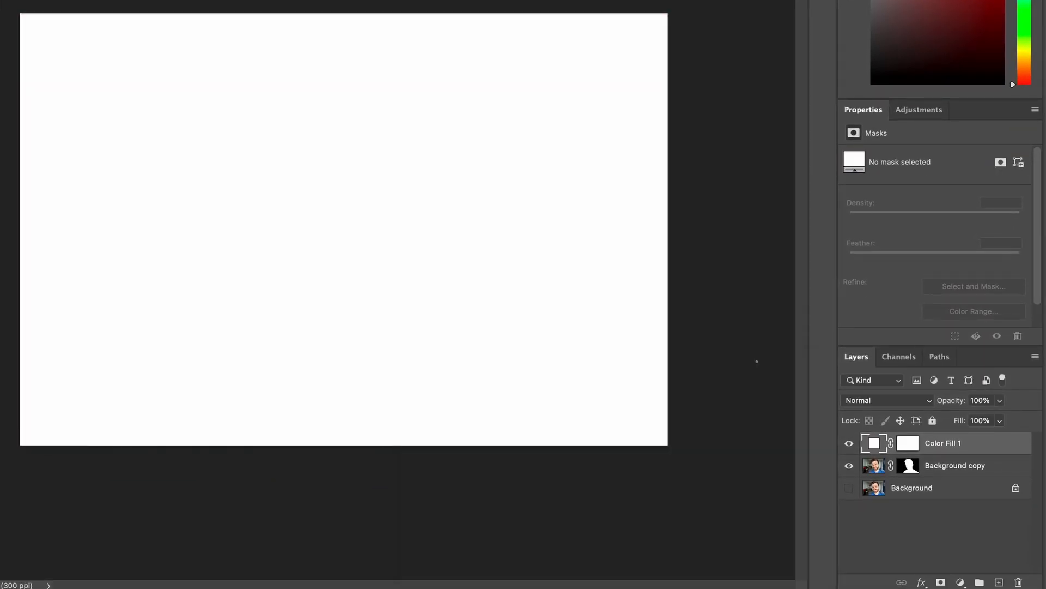
pyautogui.moveTo(941, 443); pyautogui.dragTo(933, 476)
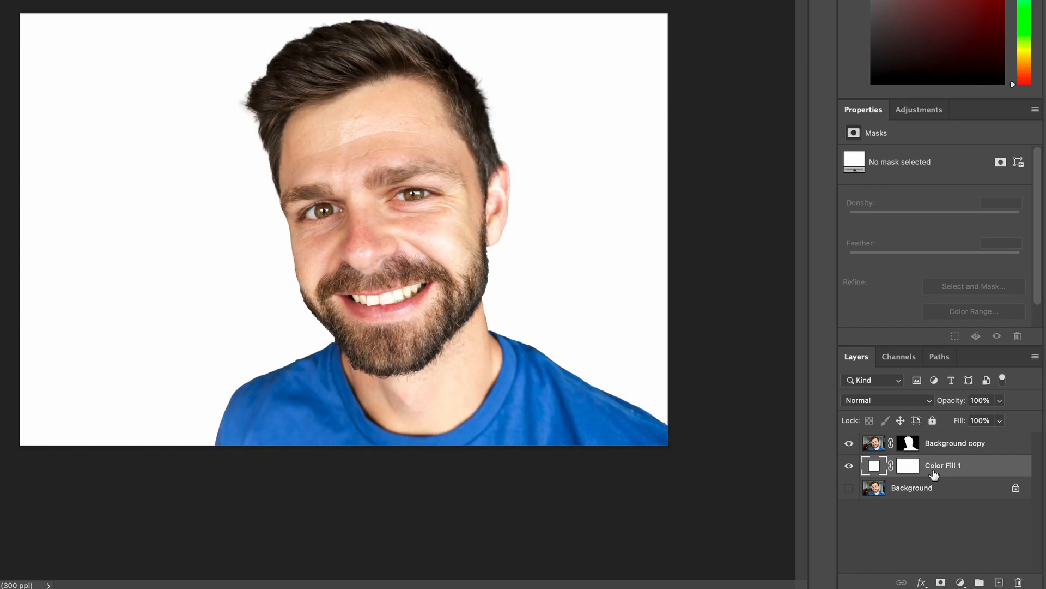
# Lower the density of the Background copy's layer mask to 0%, then set it to 41%.
pyautogui.click(907, 443)
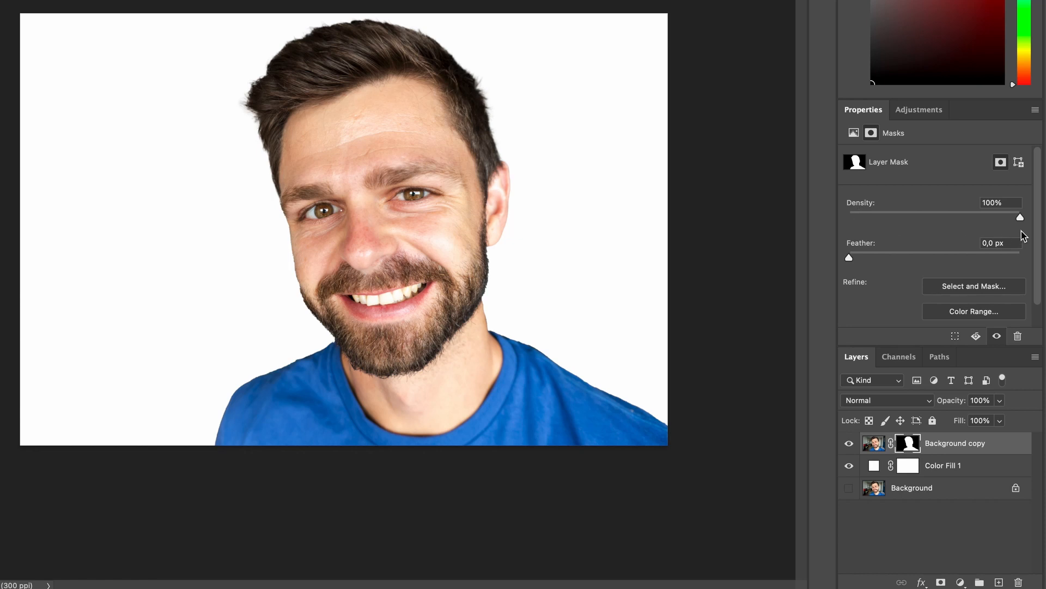
pyautogui.moveTo(1021, 219); pyautogui.dragTo(843, 221)
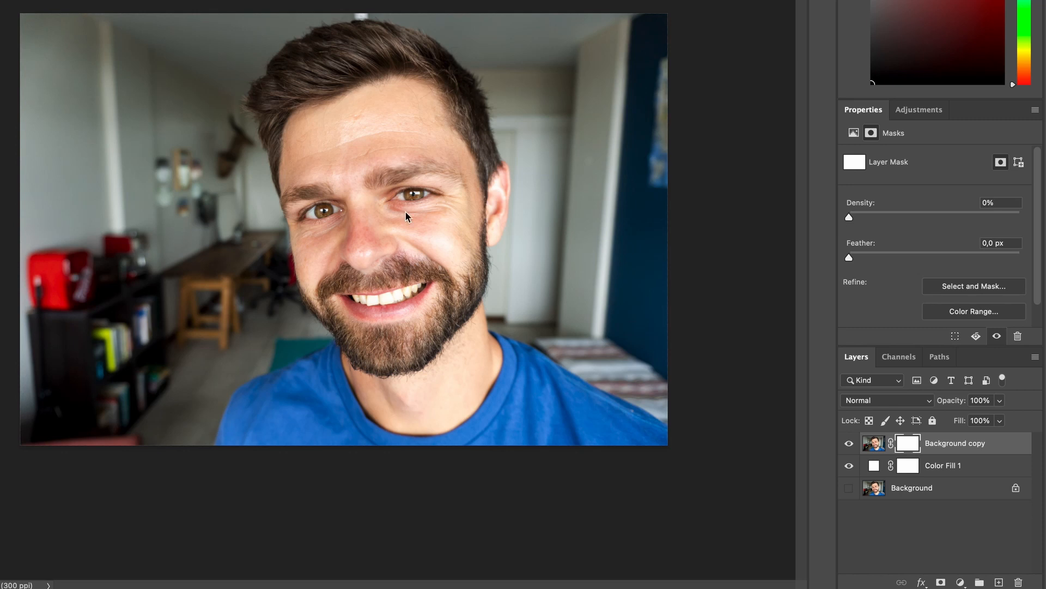
pyautogui.moveTo(851, 220); pyautogui.dragTo(920, 221)
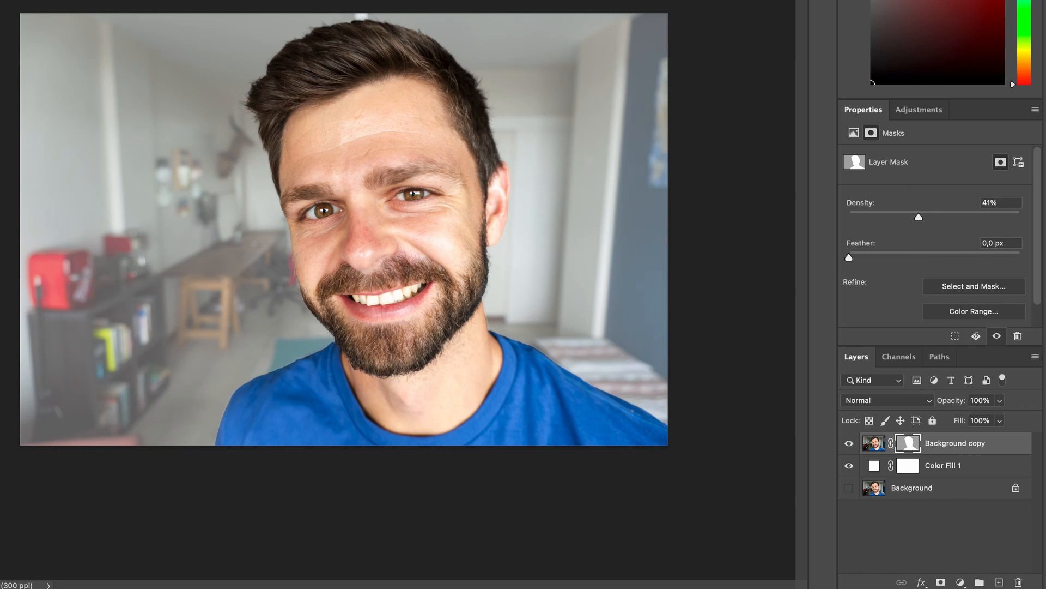
# Inspect the face and hair edge up close and set the layer mask's density to 60%.
pyautogui.press('super+plus')
pyautogui.press('super+plus')
pyautogui.press('super+plus')
pyautogui.press('super+plus')
pyautogui.scroll(10, 94, 305)
pyautogui.hscroll(-3, 103, 316)
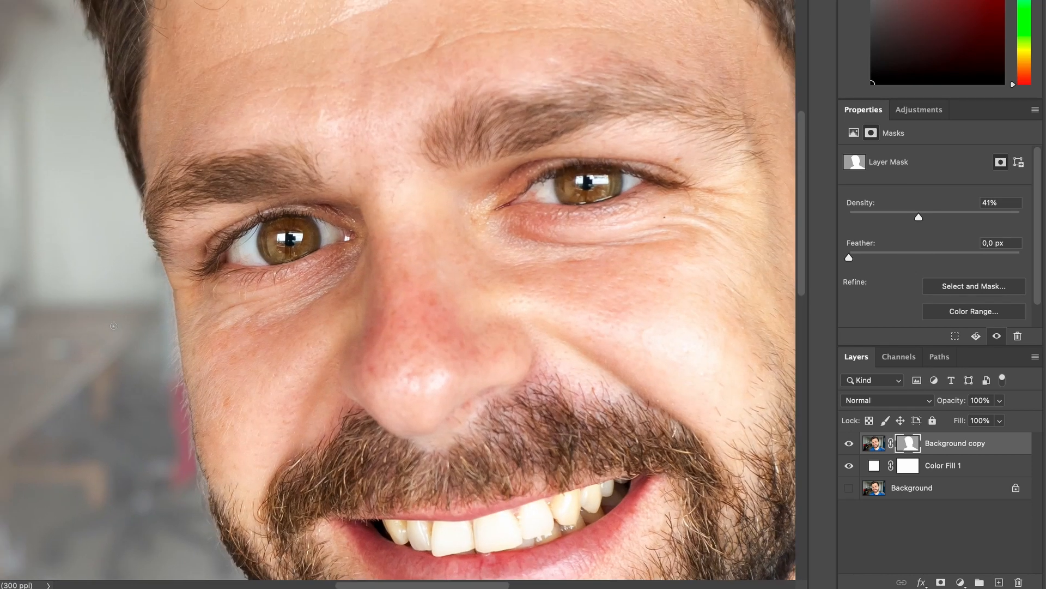
pyautogui.scroll(3, 113, 326)
pyautogui.hscroll(-2, 113, 325)
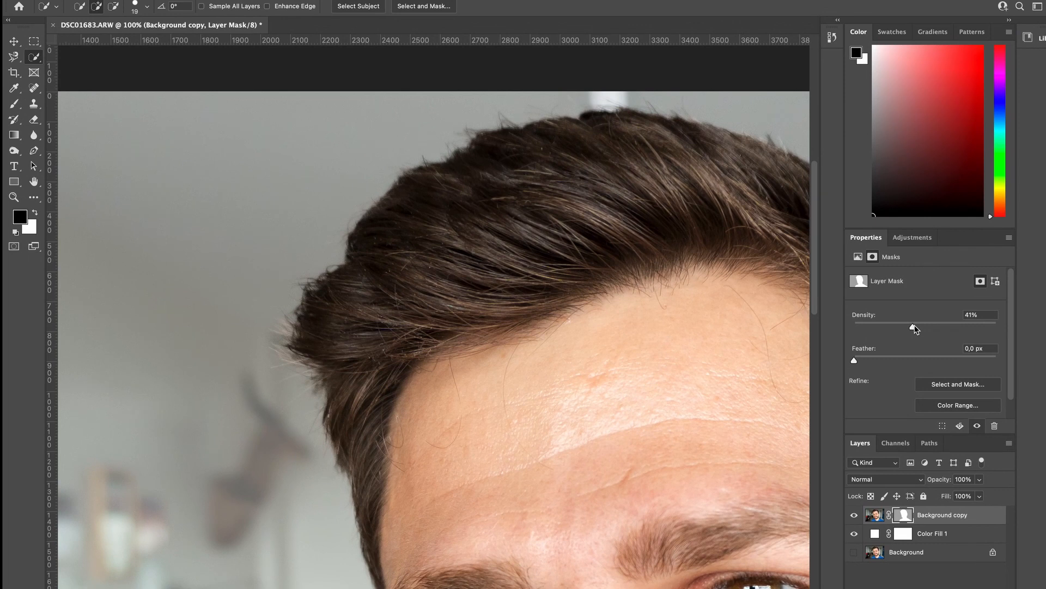
pyautogui.moveTo(914, 328); pyautogui.dragTo(942, 333)
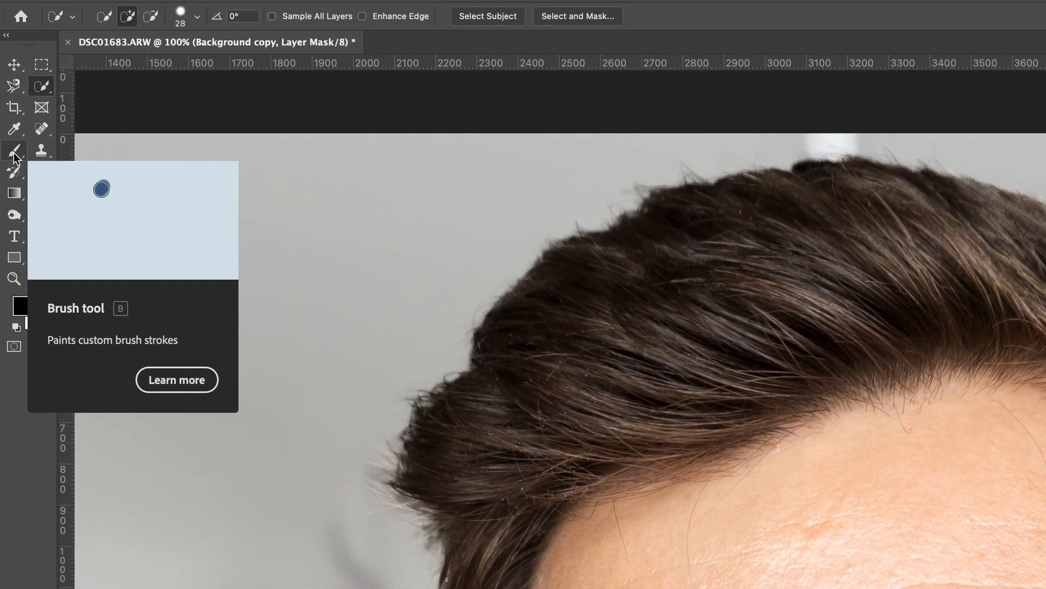
# Activate the Brush tool with white as the foreground color for painting on the layer mask.
pyautogui.click(14, 139)
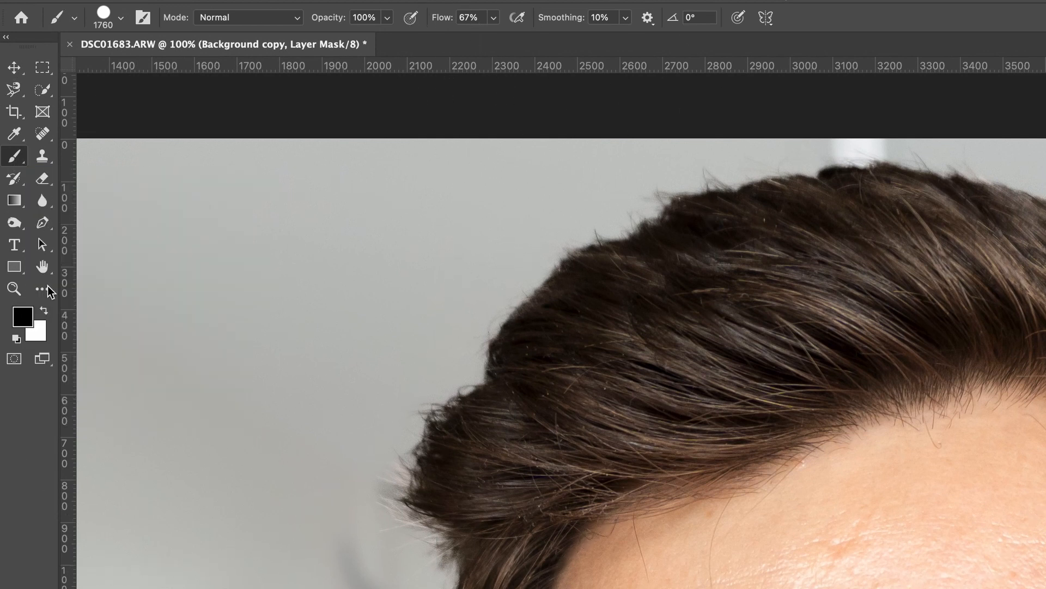
pyautogui.press('x')
pyautogui.press('i')
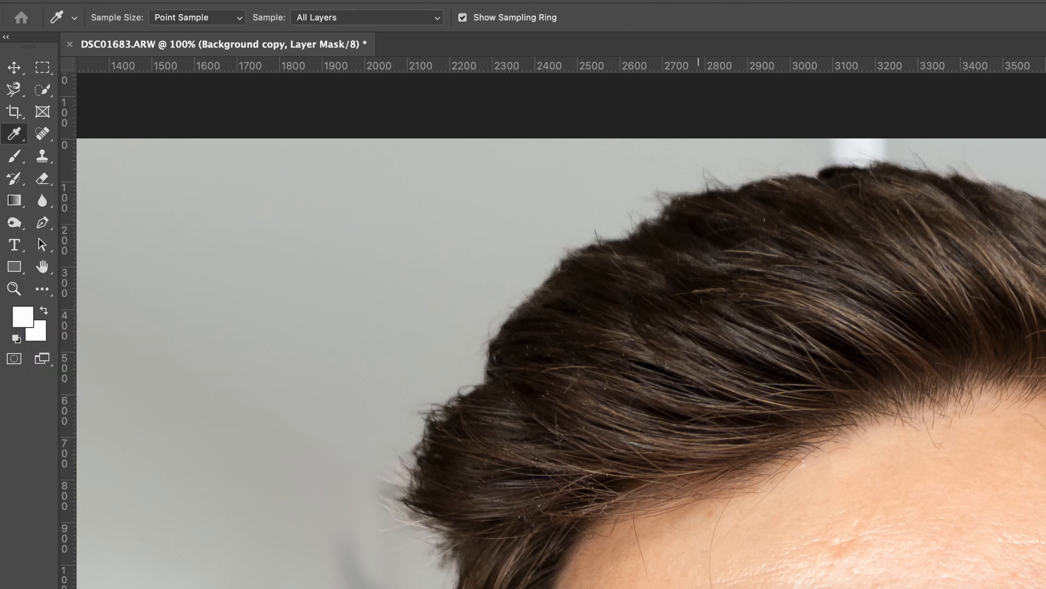
pyautogui.press('b')
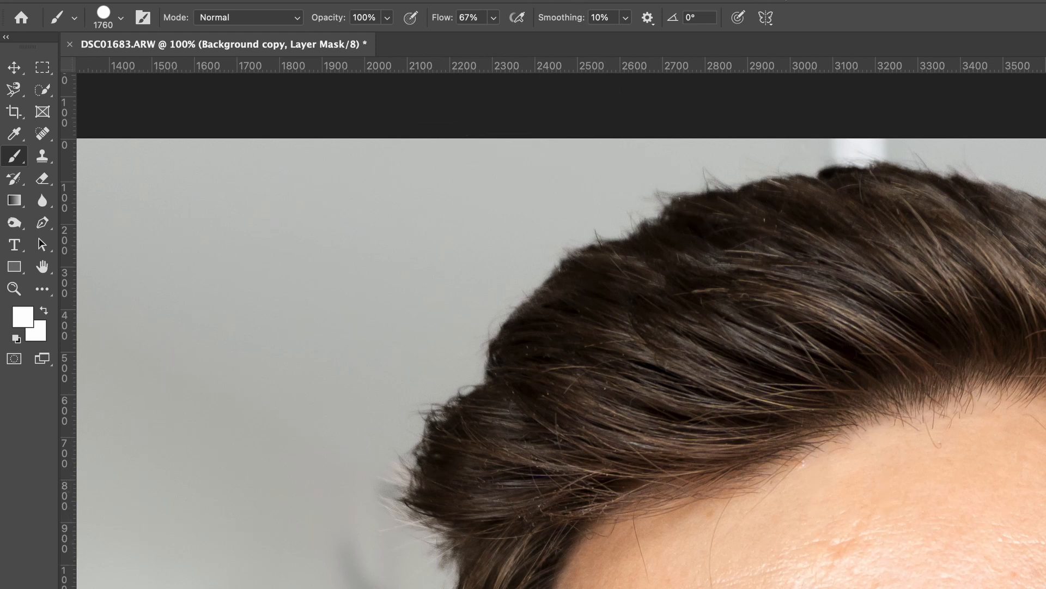
# Set the brush to 19 px with 54% hardness and paint the cut-off hair tips beside the forehead back into the mask.
pyautogui.click(121, 18)
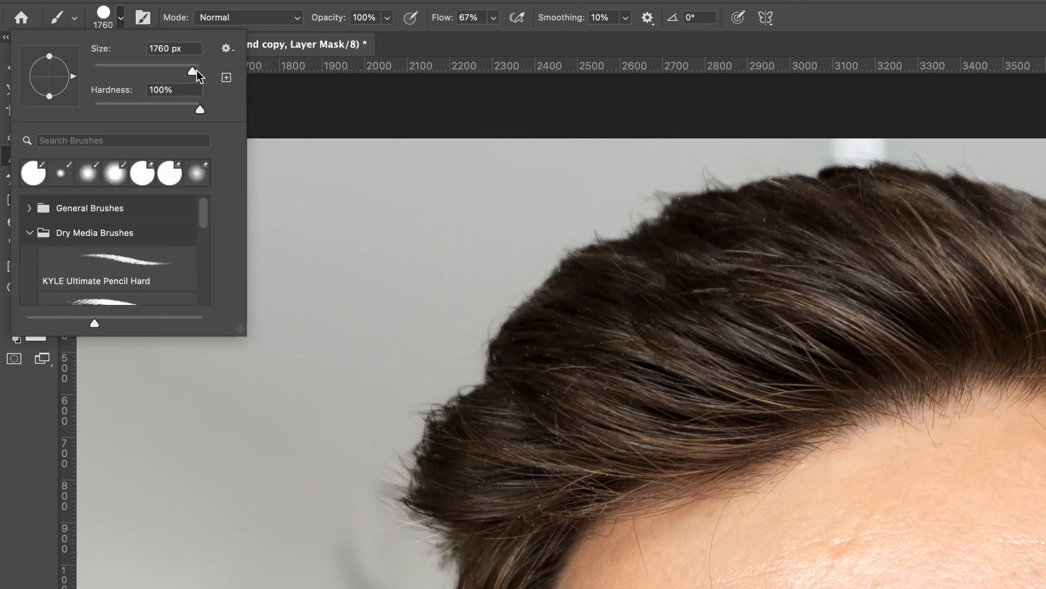
pyautogui.moveTo(197, 70); pyautogui.dragTo(108, 69)
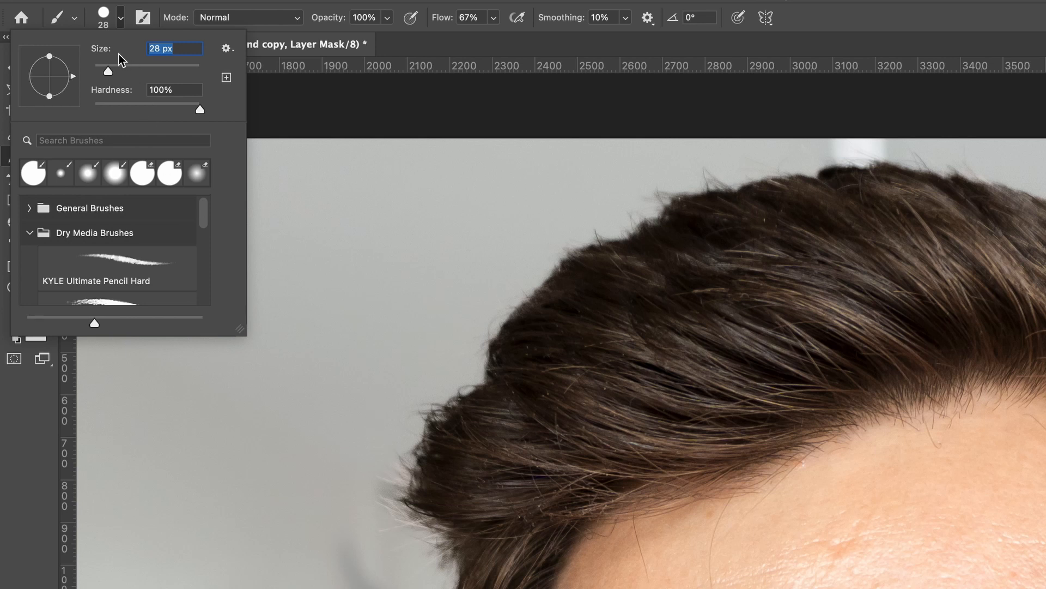
pyautogui.moveTo(105, 74); pyautogui.dragTo(103, 74)
pyautogui.moveTo(199, 112); pyautogui.dragTo(151, 107)
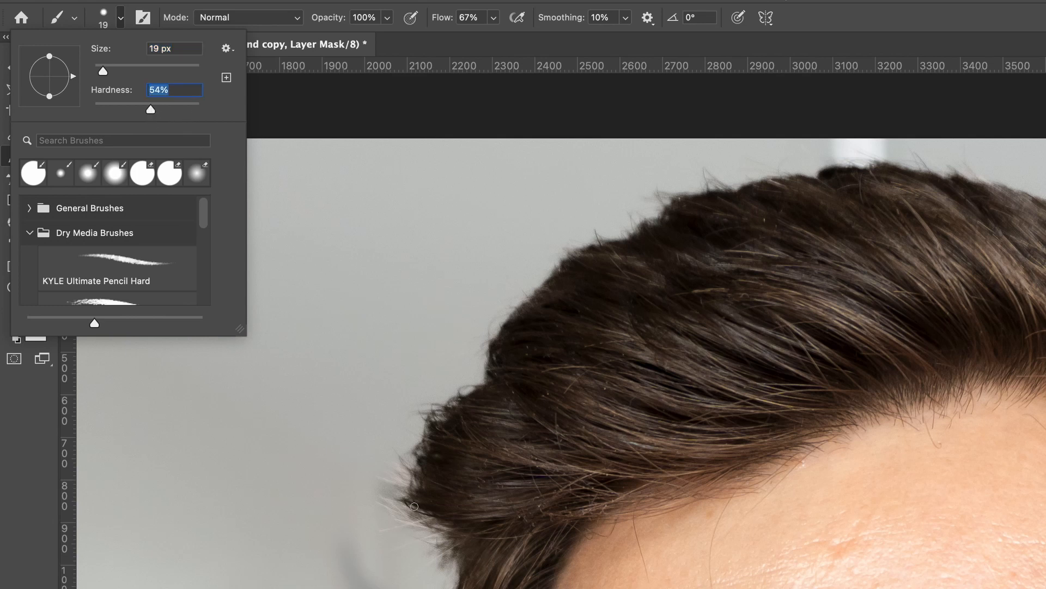
pyautogui.click(334, 116)
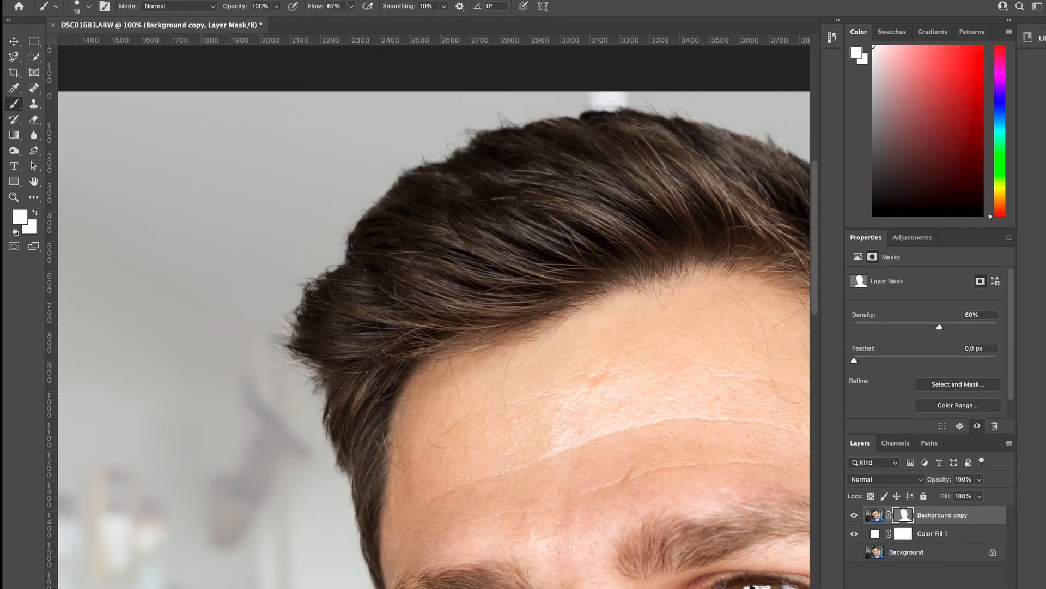
pyautogui.press('super+plus')
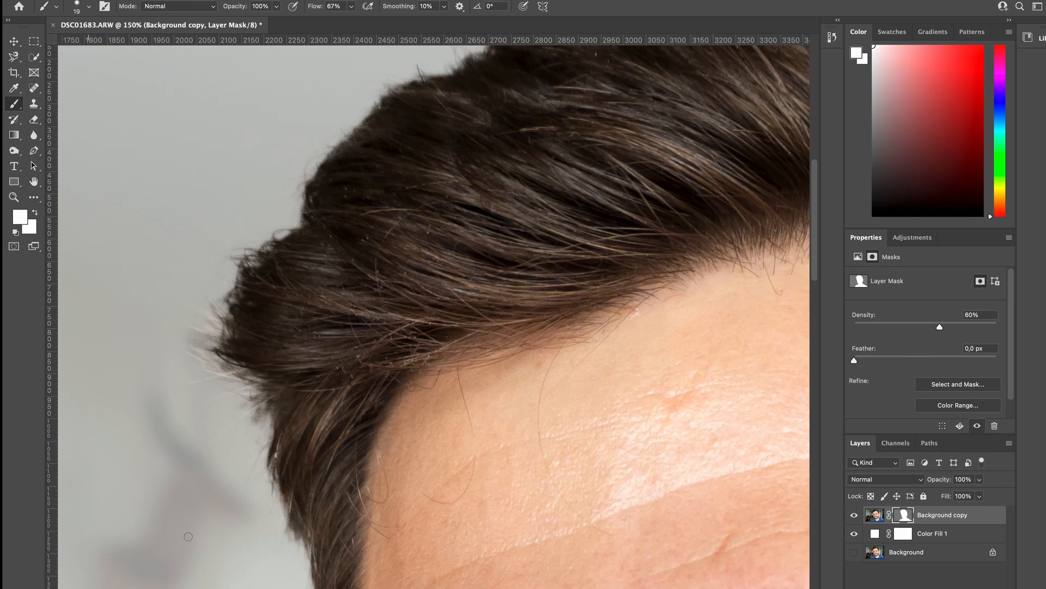
pyautogui.moveTo(246, 375)
pyautogui.mouseDown()
pyautogui.moveTo(239, 368)
pyautogui.moveTo(225, 361)
pyautogui.moveTo(247, 370)
pyautogui.moveTo(260, 391)
pyautogui.moveTo(205, 361)
pyautogui.moveTo(225, 363)
pyautogui.moveTo(215, 354)
pyautogui.moveTo(269, 385)
pyautogui.moveTo(220, 354)
pyautogui.moveTo(233, 329)
pyautogui.moveTo(228, 307)
pyautogui.moveTo(218, 341)
pyautogui.moveTo(231, 327)
pyautogui.moveTo(212, 341)
pyautogui.mouseUp()
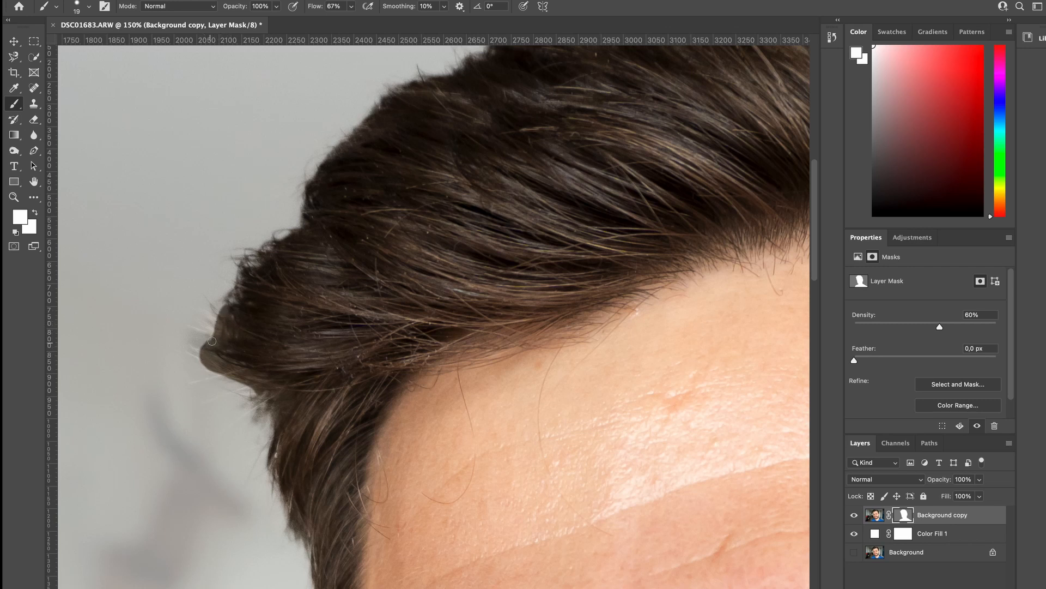
# Change the brush to 59 px with a softer edge and paint white on the mask along the outer hair edge.
pyautogui.click(90, 8)
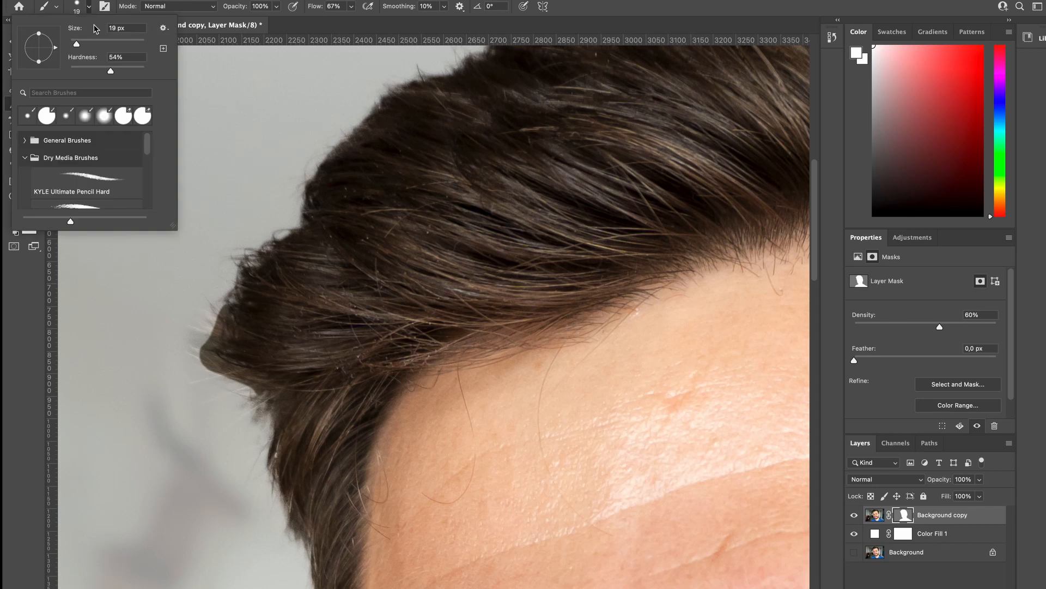
pyautogui.moveTo(111, 74)
pyautogui.mouseDown()
pyautogui.moveTo(84, 73)
pyautogui.moveTo(90, 47)
pyautogui.mouseUp()
pyautogui.click(93, 47)
pyautogui.click(83, 72)
pyautogui.moveTo(208, 348)
pyautogui.mouseDown()
pyautogui.moveTo(235, 370)
pyautogui.moveTo(207, 360)
pyautogui.moveTo(263, 405)
pyautogui.moveTo(213, 351)
pyautogui.moveTo(218, 321)
pyautogui.moveTo(268, 294)
pyautogui.mouseUp()
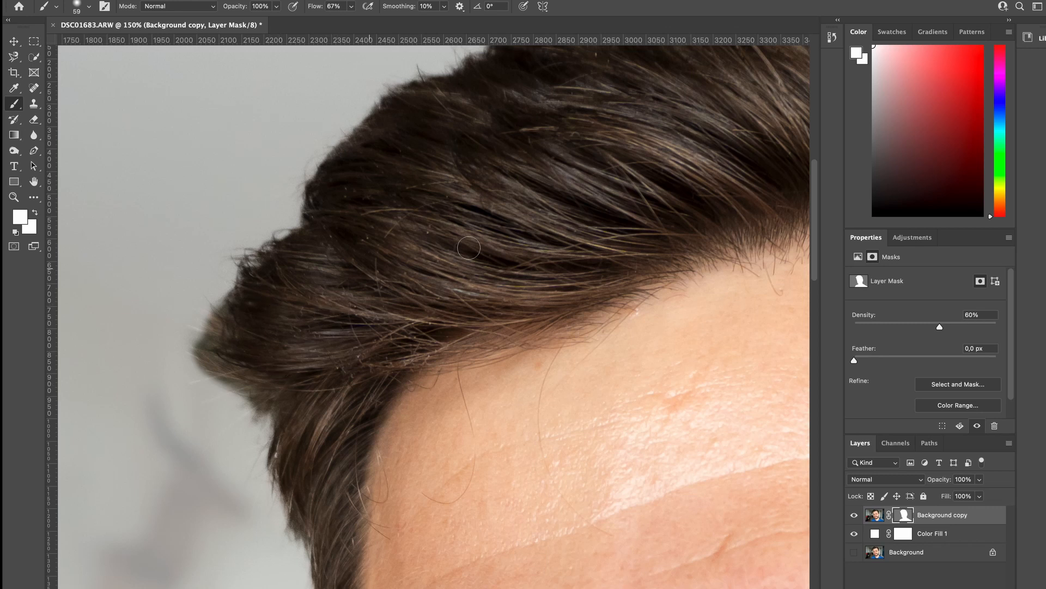
pyautogui.moveTo(470, 246); pyautogui.dragTo(287, 523)
# Fit the whole image in view and set the layer mask's density to 100%.
pyautogui.press('super+0')
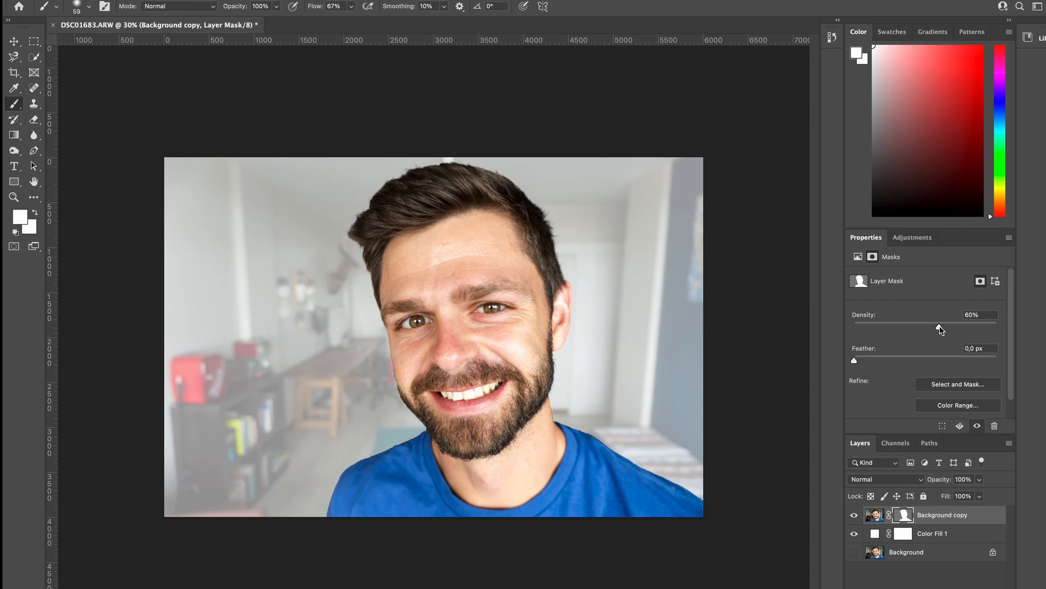
pyautogui.moveTo(940, 327); pyautogui.dragTo(1007, 331)
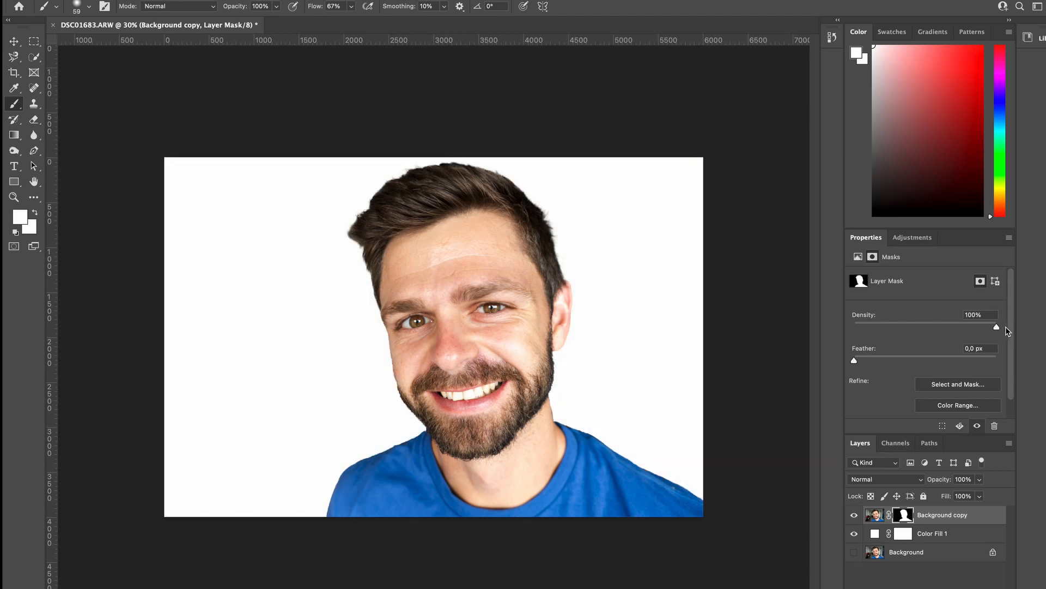